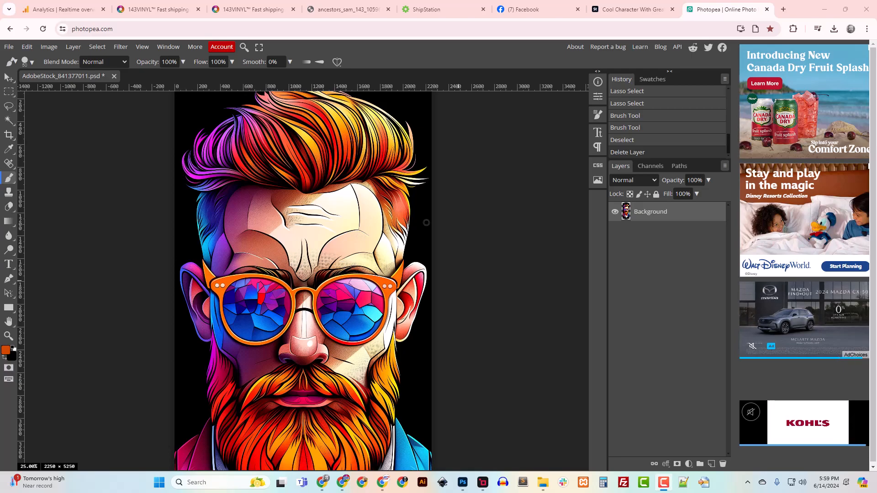
# - Undo the orange brush stroke painted across the hair
pyautogui.scroll(-3, 434, 233)
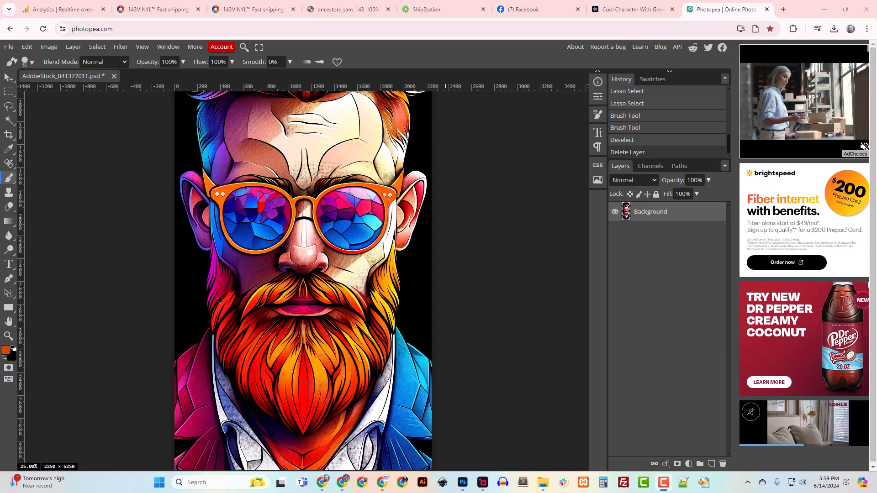
pyautogui.scroll(4, 215, 268)
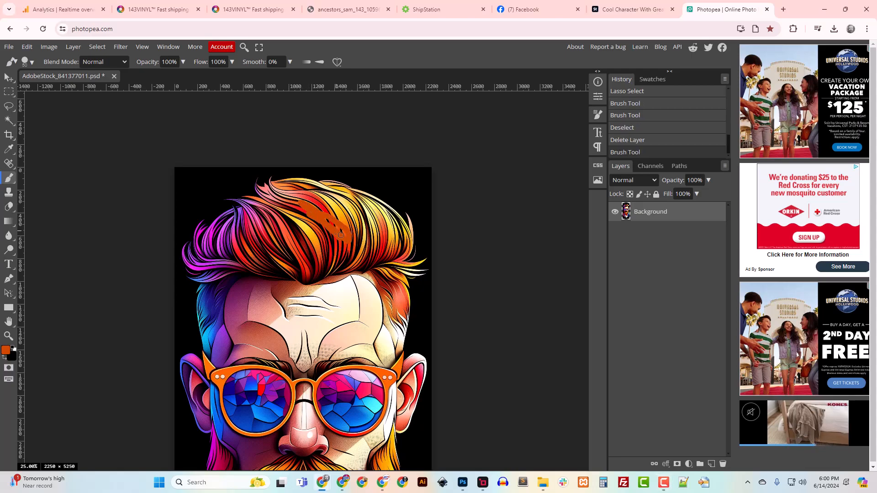
pyautogui.hotkey('ctrl', 'z')
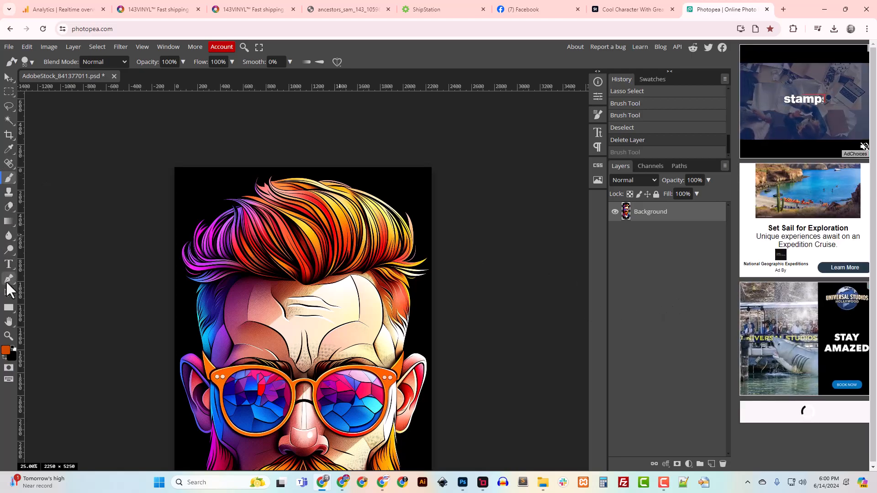
# - Add a new layer above Background and trace a Pen path from the image's left sideburn along the hairline to mid-forehead
pyautogui.click(10, 278)
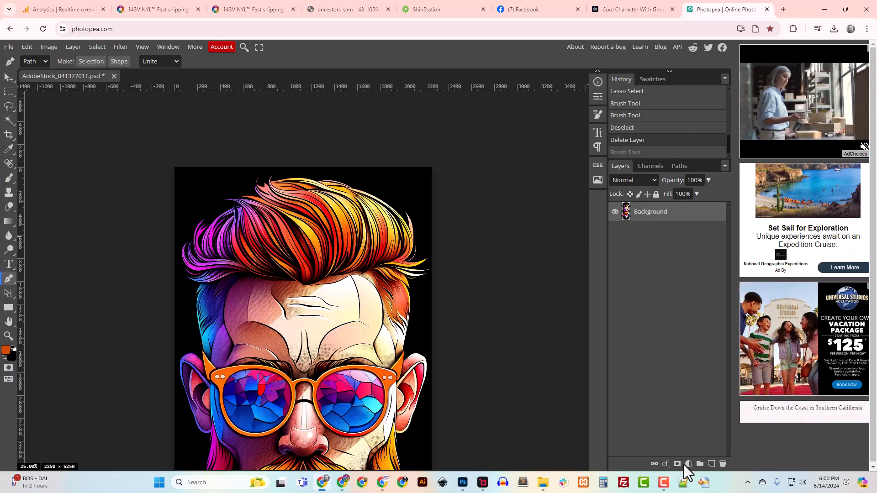
pyautogui.click(710, 464)
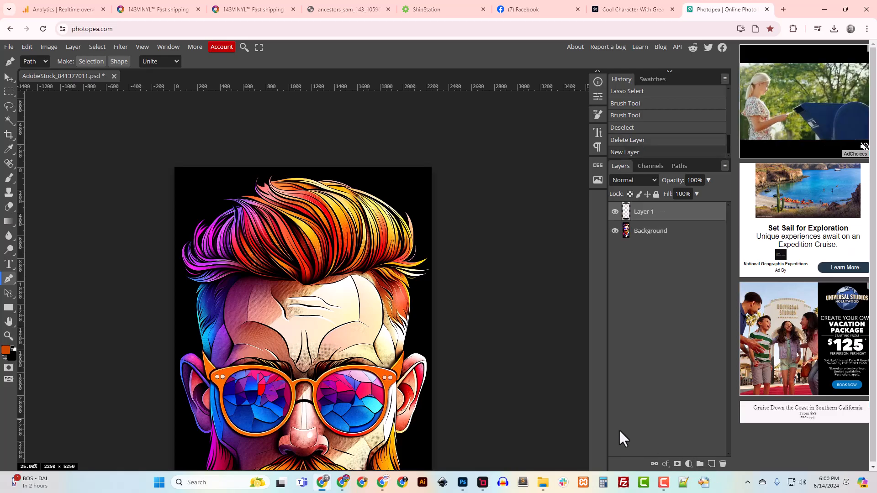
pyautogui.click(199, 336)
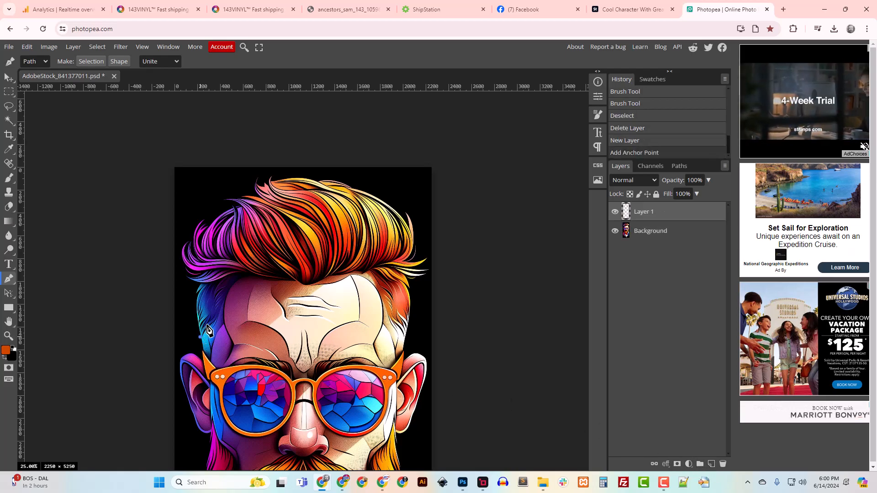
pyautogui.click(218, 321)
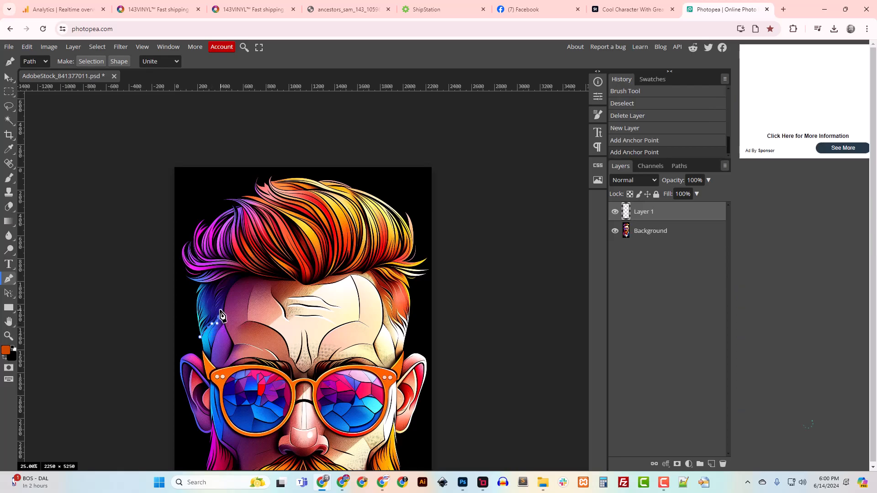
pyautogui.click(221, 311)
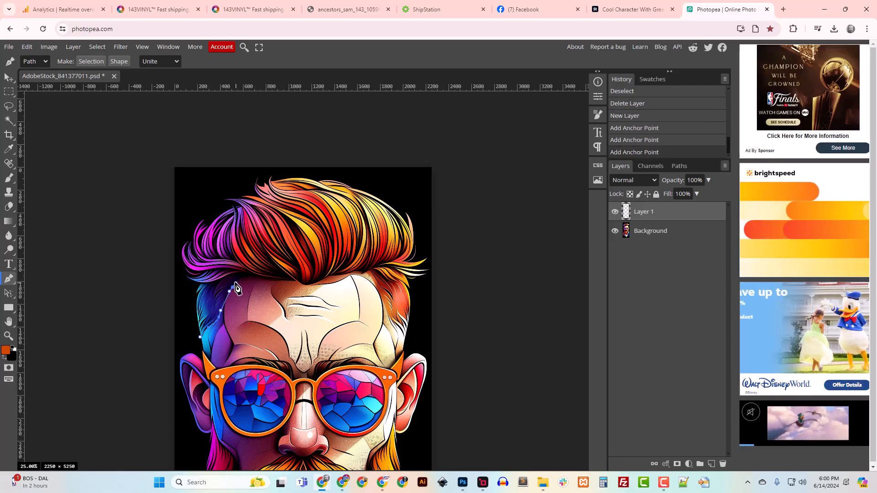
pyautogui.click(232, 287)
pyautogui.click(245, 278)
pyautogui.click(264, 279)
pyautogui.click(280, 279)
pyautogui.click(296, 282)
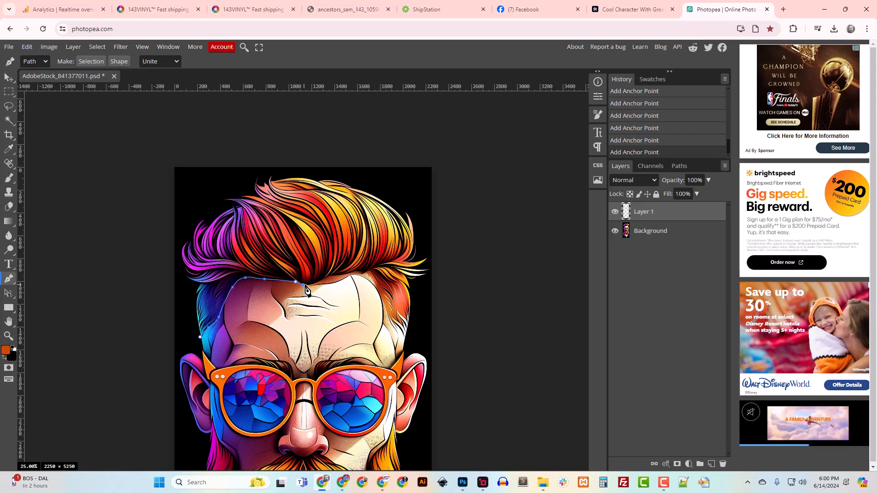
# - Continue the Pen path along the rest of the hairline and down beneath the image's right sideburn
pyautogui.click(315, 283)
pyautogui.click(326, 279)
pyautogui.click(339, 277)
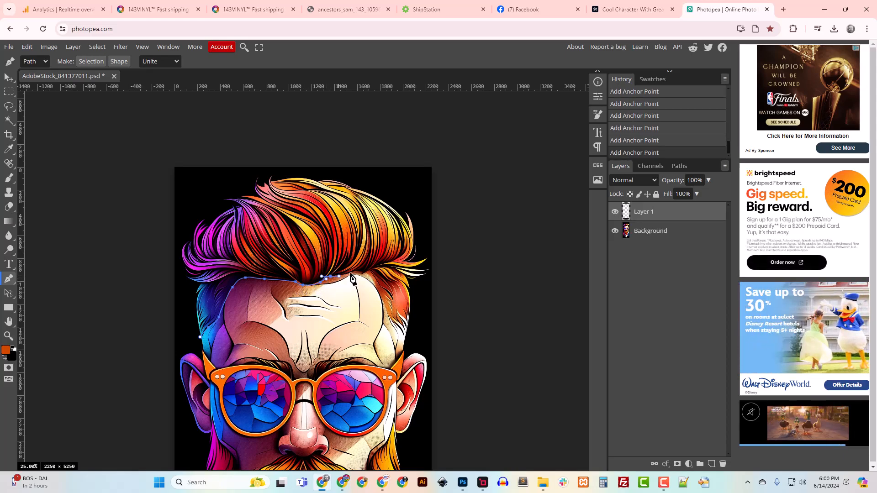
pyautogui.click(380, 289)
pyautogui.click(388, 315)
pyautogui.click(394, 318)
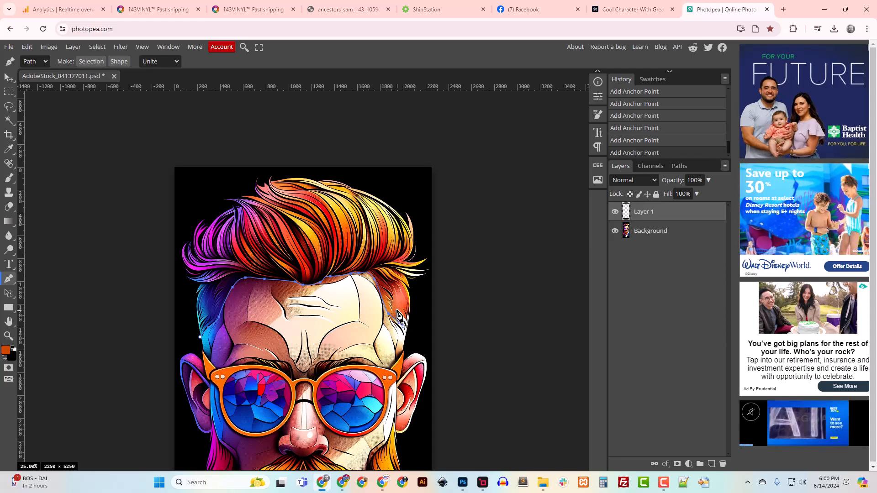
pyautogui.click(402, 320)
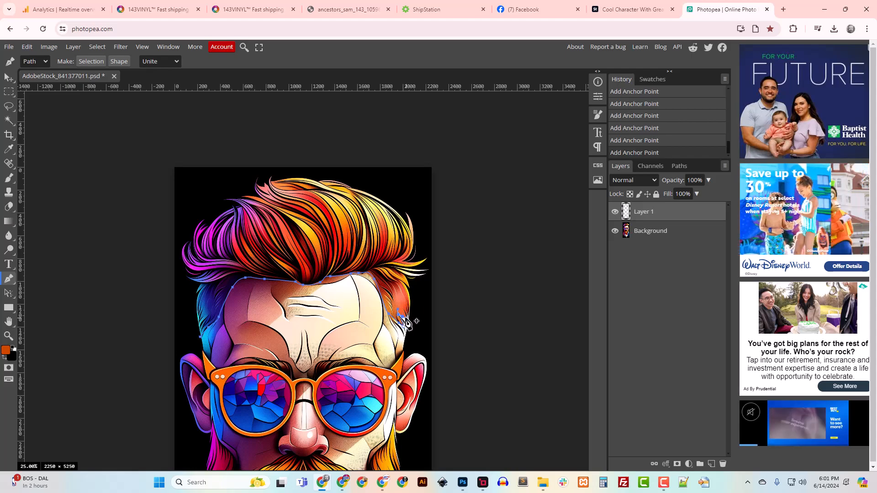
pyautogui.click(412, 328)
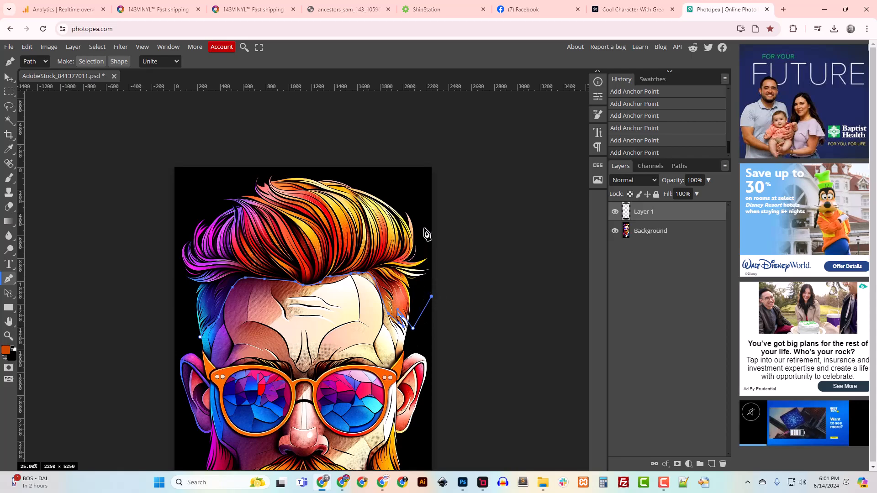
# - Run the Pen path loosely around the outside of the hair and close it at its starting point
pyautogui.click(184, 197)
pyautogui.click(162, 244)
pyautogui.click(178, 315)
pyautogui.click(201, 340)
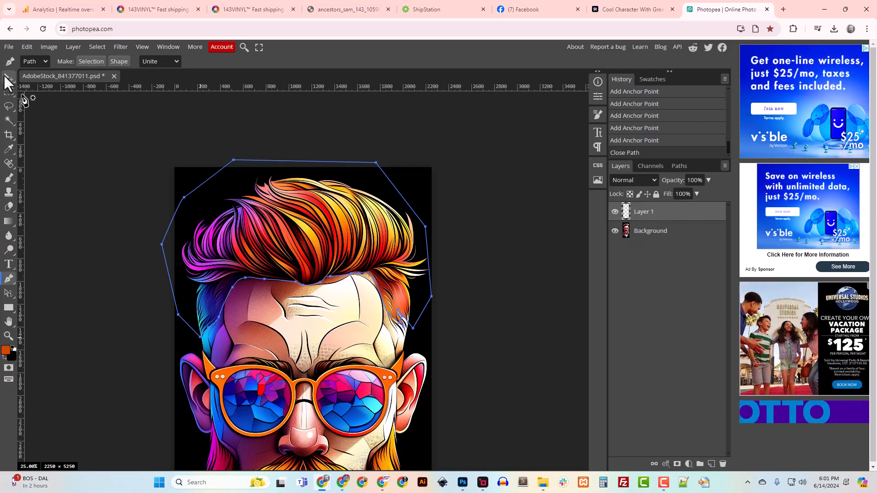
# - Load the closed Work Path around the hair as a selection
pyautogui.press('v')
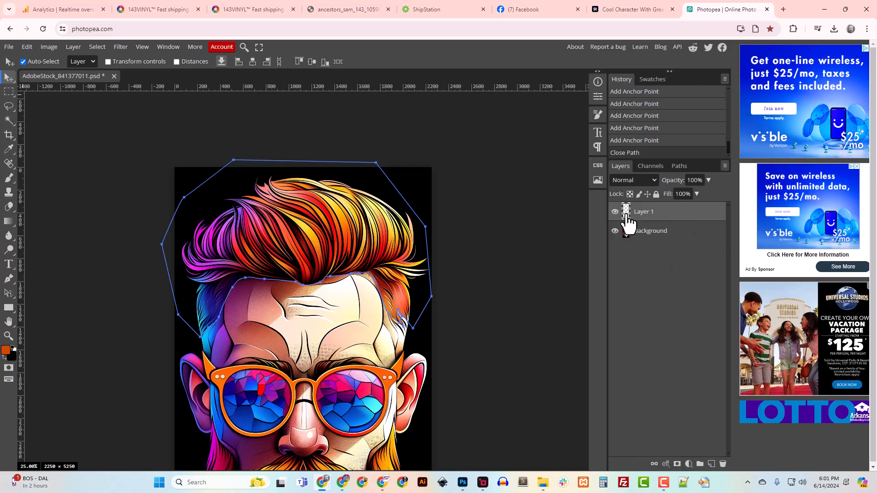
pyautogui.click(425, 227)
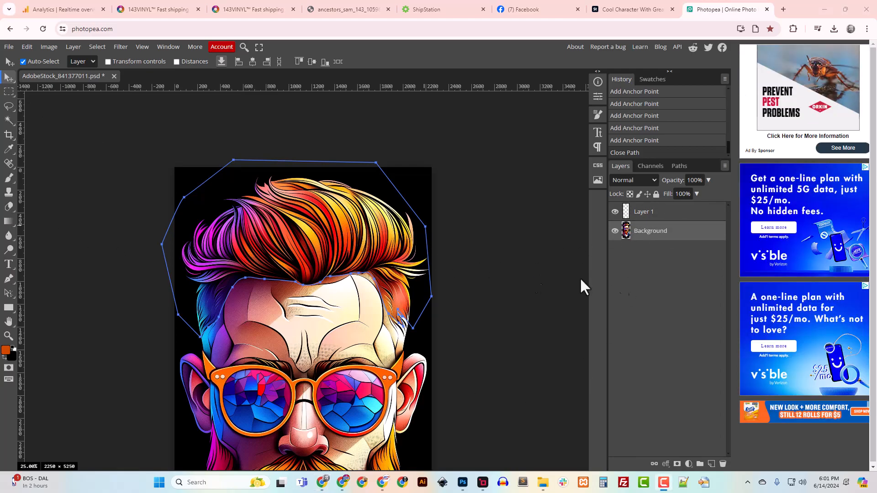
pyautogui.click(679, 165)
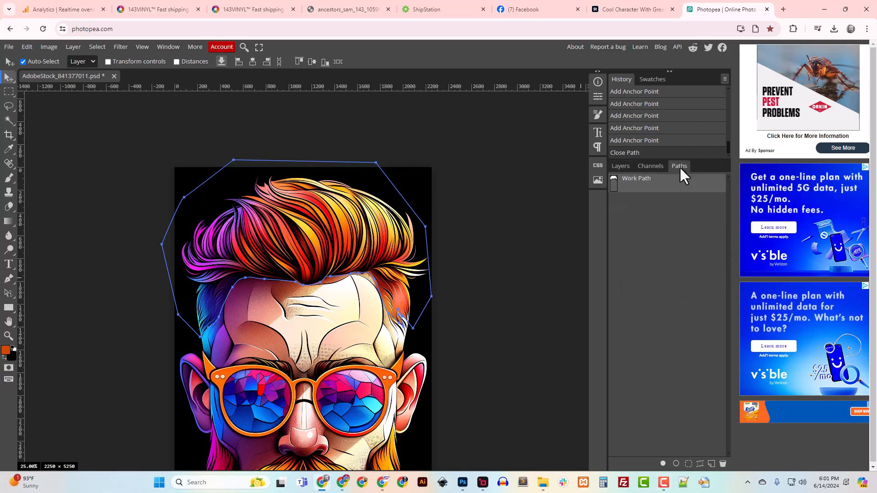
pyautogui.keyDown('ctrl'); pyautogui.click(613, 182); pyautogui.keyUp('ctrl')
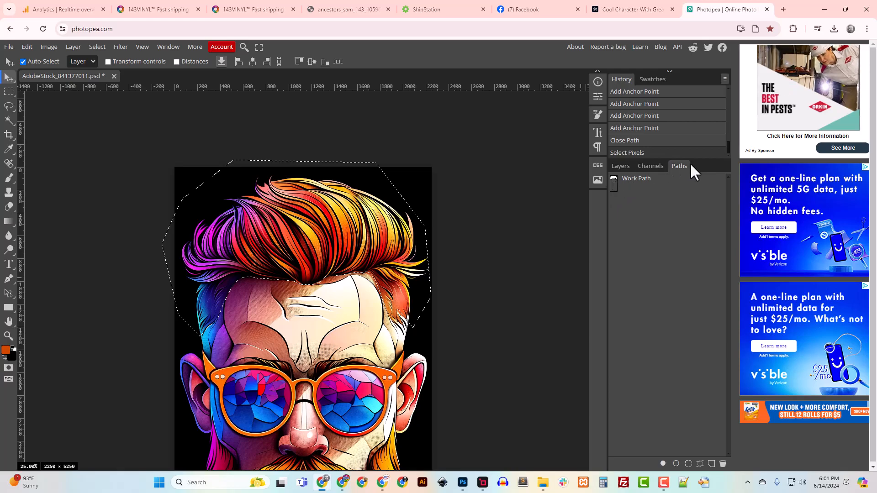
pyautogui.click(614, 165)
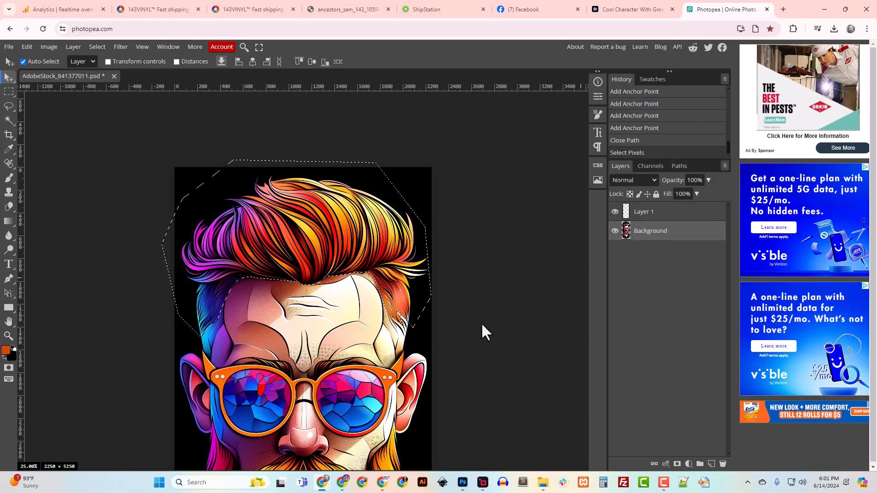
# - Set the blend mode of Layer 1 to Color
pyautogui.click(636, 216)
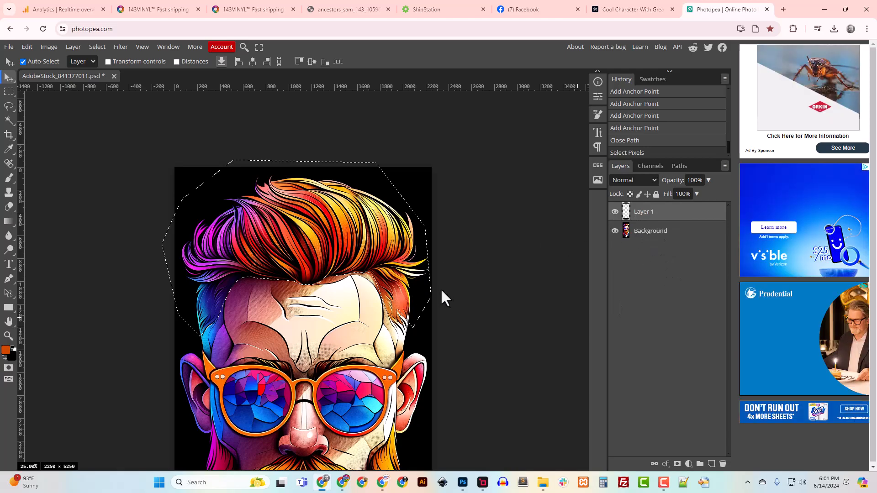
pyautogui.click(652, 179)
pyautogui.click(652, 179)
pyautogui.click(653, 179)
pyautogui.moveTo(655, 218); pyautogui.dragTo(656, 281)
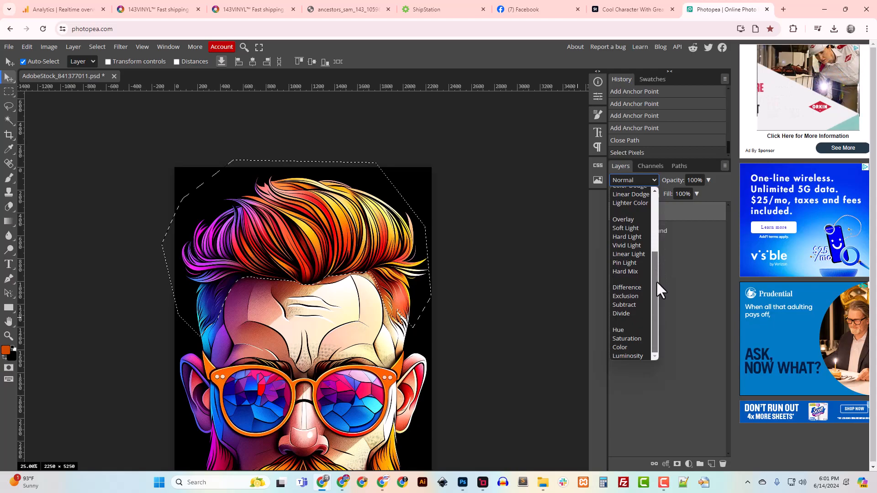
pyautogui.click(631, 345)
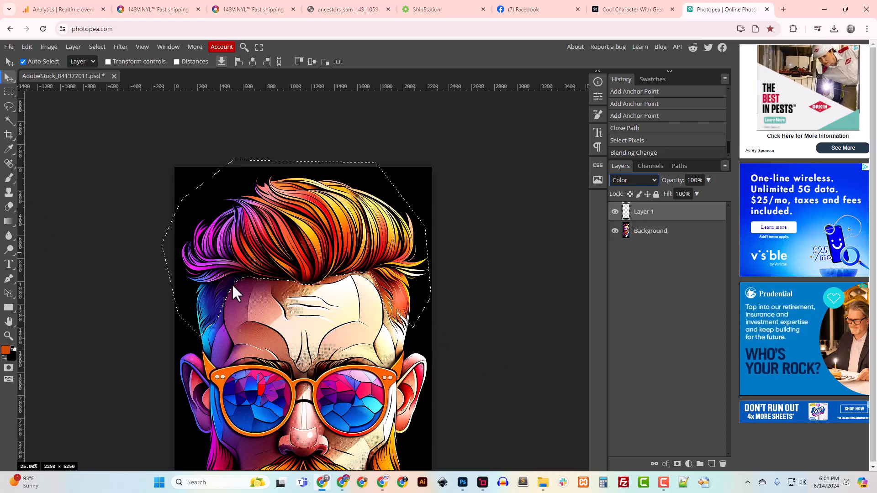
# - Set the brush colour to the dark red #9a210e sampled from the hair beside the forehead
pyautogui.press('b')
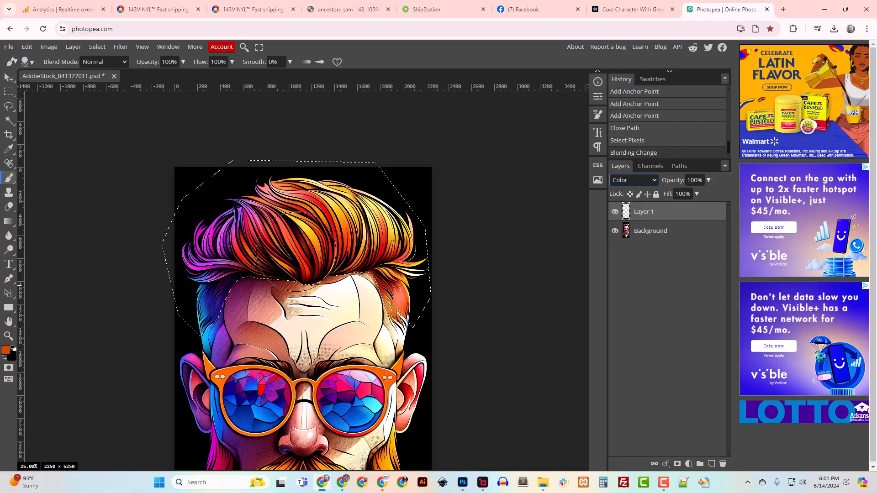
pyautogui.click(6, 351)
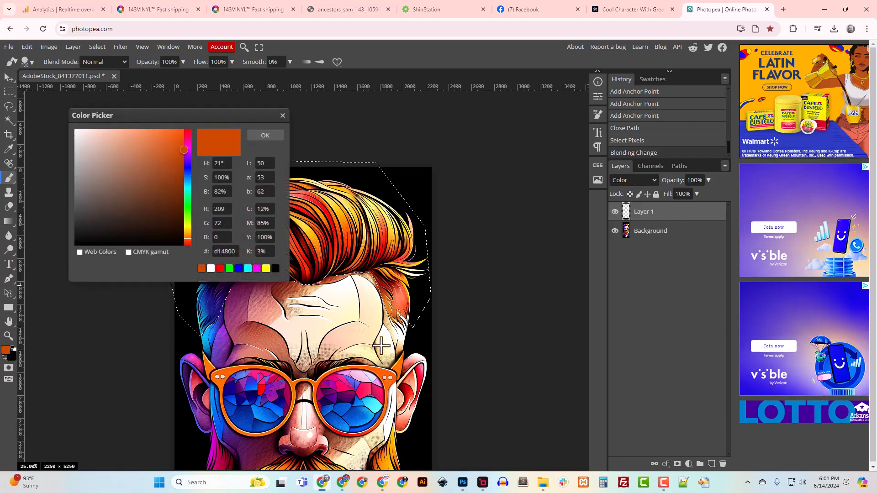
pyautogui.click(384, 287)
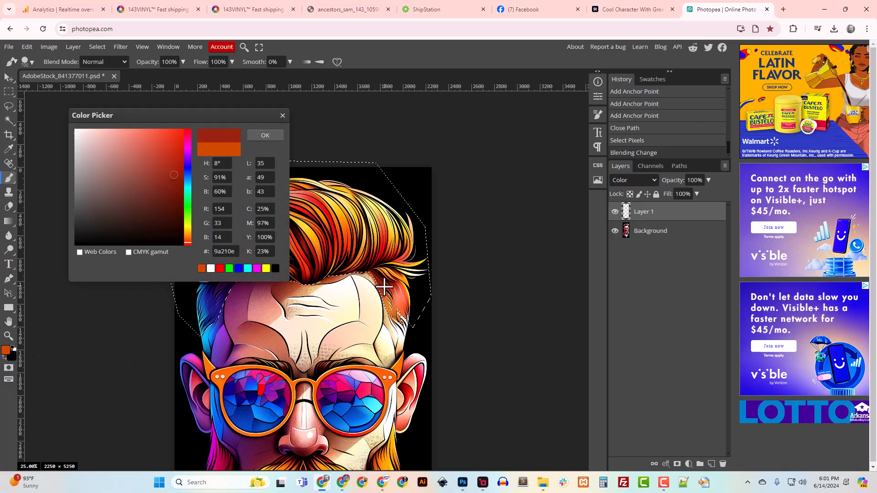
pyautogui.click(257, 137)
# - Paint the dark red over all the selected hair on Layer 1 with a large brush, and deselect
pyautogui.moveTo(416, 281)
pyautogui.mouseDown()
pyautogui.moveTo(395, 235)
pyautogui.moveTo(338, 210)
pyautogui.moveTo(284, 203)
pyautogui.moveTo(240, 228)
pyautogui.moveTo(220, 252)
pyautogui.moveTo(211, 314)
pyautogui.mouseUp()
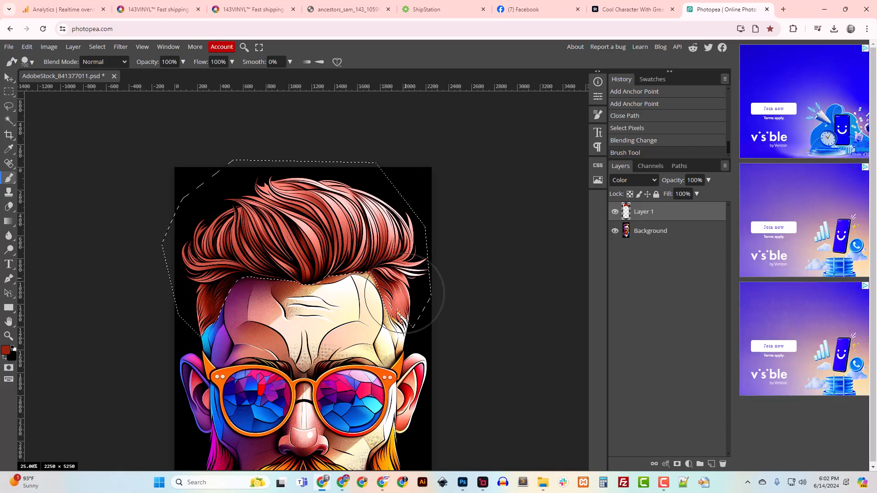
pyautogui.moveTo(261, 192)
pyautogui.mouseDown()
pyautogui.moveTo(195, 267)
pyautogui.moveTo(198, 311)
pyautogui.moveTo(230, 268)
pyautogui.moveTo(329, 256)
pyautogui.moveTo(403, 282)
pyautogui.mouseUp()
pyautogui.scroll(-12, 403, 281)
pyautogui.scroll(8, 405, 288)
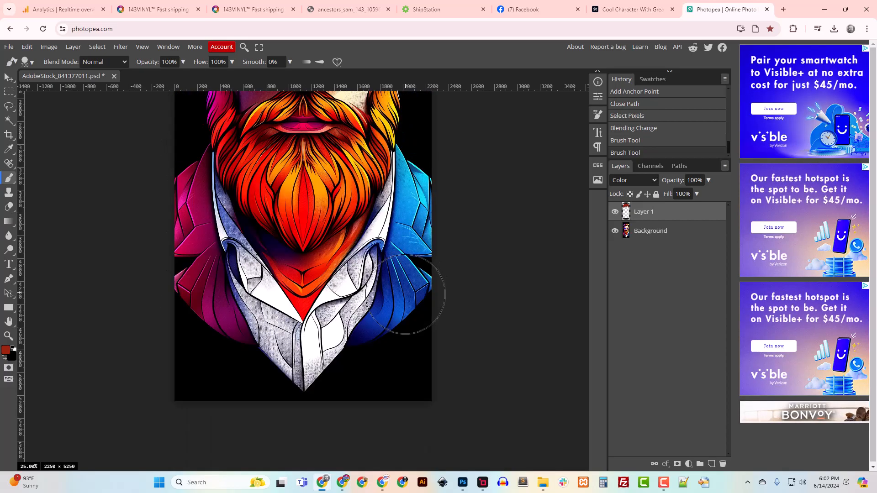
pyautogui.scroll(3, 406, 295)
pyautogui.hotkey('ctrl', 'd')
# - Draw a freehand Lasso selection around the lower sideburns, moustache and upper part of the beard
pyautogui.click(9, 108)
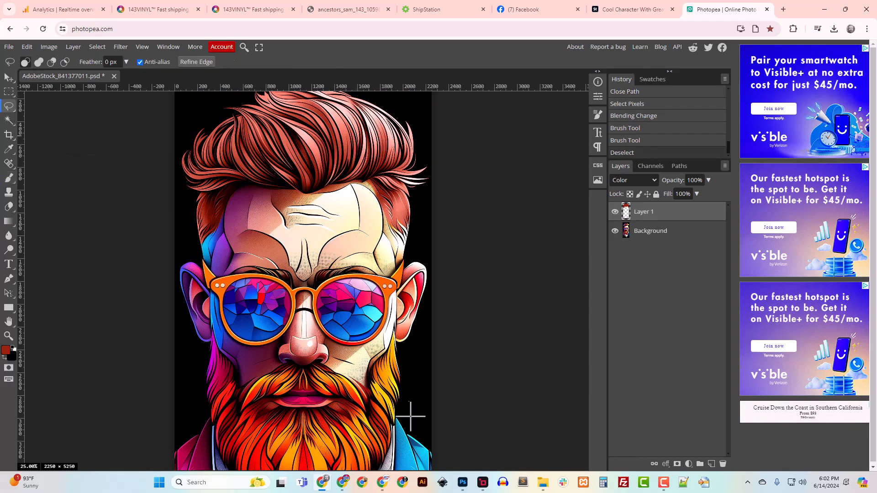
pyautogui.scroll(-4, 409, 412)
pyautogui.scroll(1, 413, 400)
pyautogui.scroll(4, 414, 399)
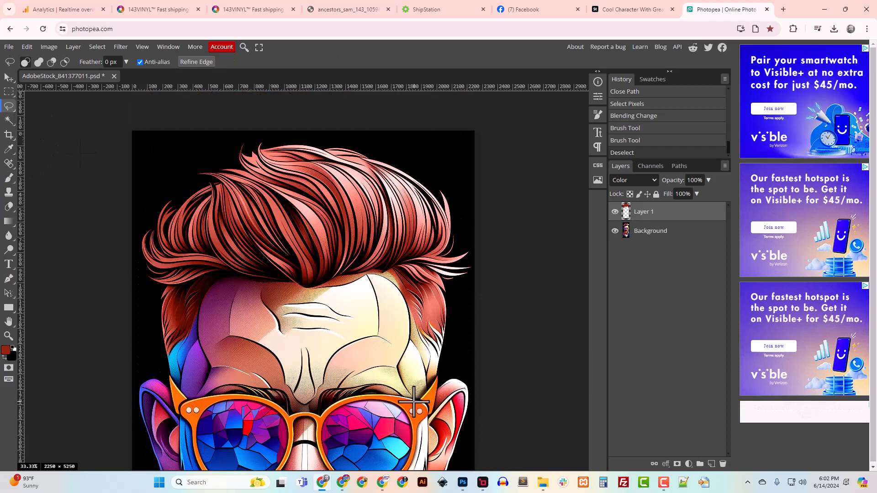
pyautogui.scroll(-3, 414, 399)
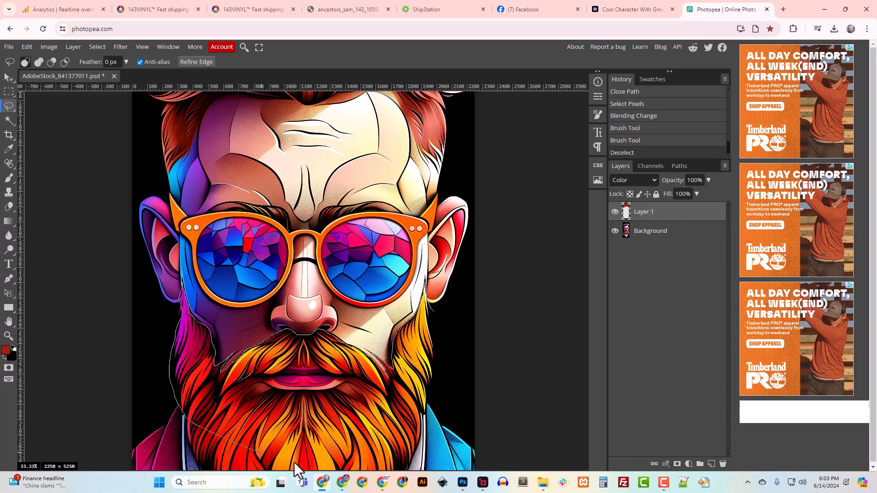
pyautogui.moveTo(284, 418)
pyautogui.mouseDown()
pyautogui.moveTo(268, 383)
pyautogui.moveTo(284, 370)
pyautogui.moveTo(351, 378)
pyautogui.mouseUp()
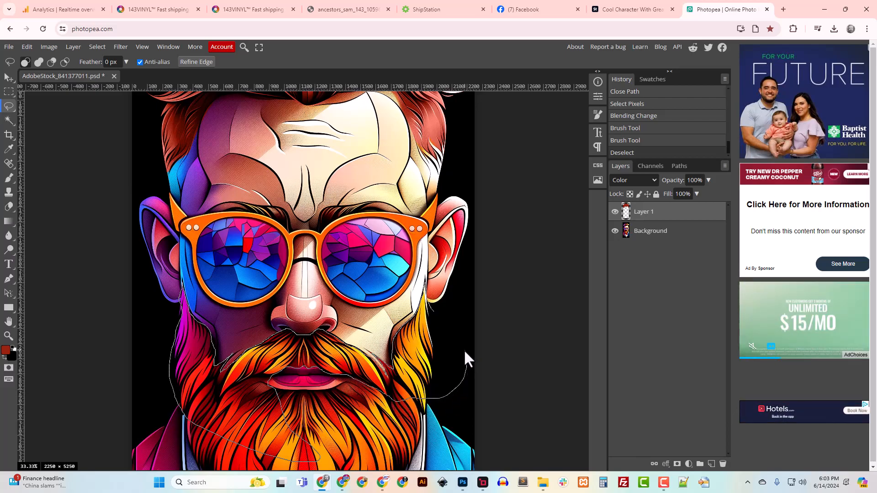
pyautogui.moveTo(464, 349); pyautogui.dragTo(466, 353)
pyautogui.scroll(-15, 400, 400)
pyautogui.scroll(13, 457, 365)
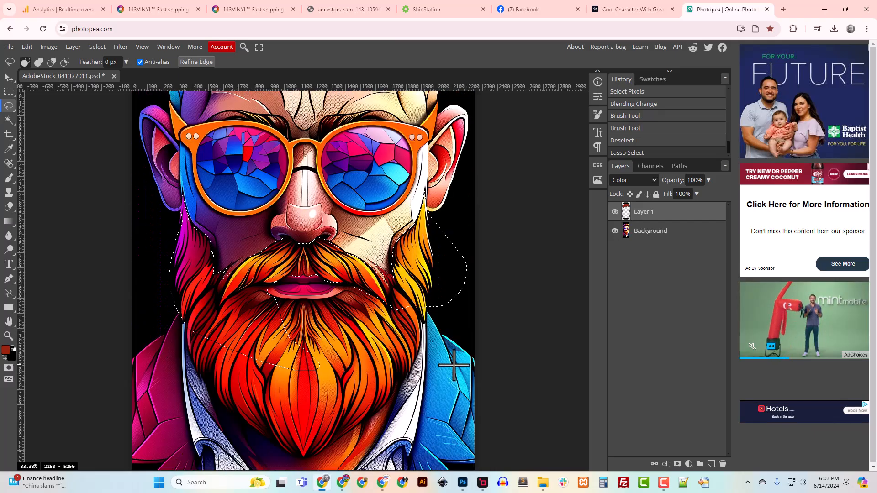
# - Refine the Lasso selection's edge where the moustache meets the image's left cheek and at the top of that sideburn
pyautogui.hotkey('ctrl', '+')
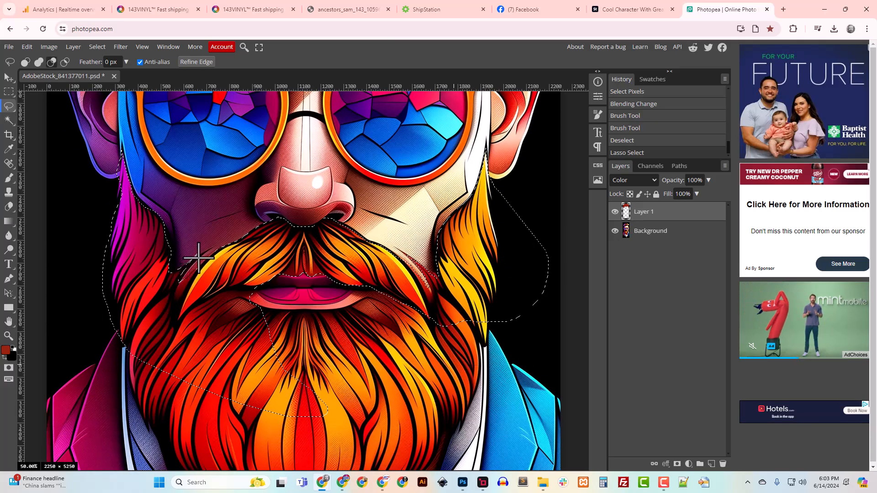
pyautogui.moveTo(200, 250)
pyautogui.mouseDown()
pyautogui.moveTo(180, 284)
pyautogui.moveTo(203, 266)
pyautogui.moveTo(207, 279)
pyautogui.moveTo(180, 301)
pyautogui.mouseUp()
pyautogui.press('shift')
pyautogui.press('alt')
pyautogui.moveTo(189, 271)
pyautogui.mouseDown()
pyautogui.moveTo(180, 278)
pyautogui.moveTo(187, 269)
pyautogui.mouseUp()
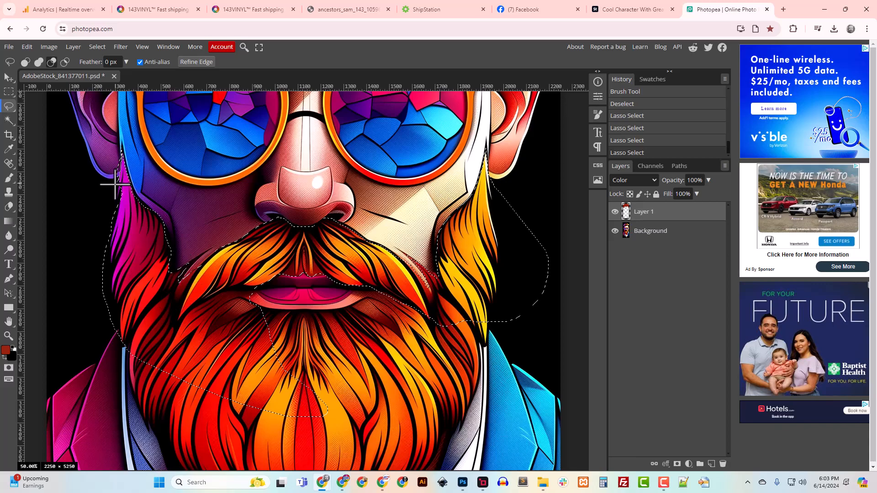
pyautogui.moveTo(119, 154); pyautogui.dragTo(120, 157)
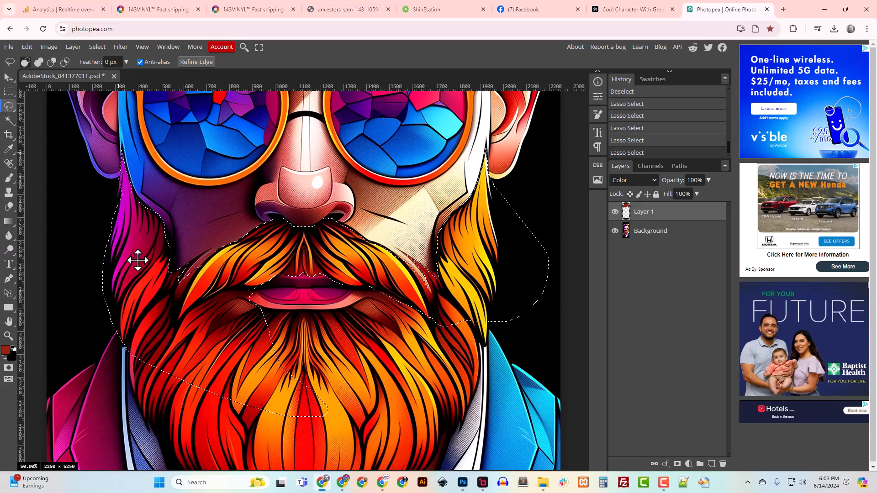
# - Add the rest of the beard down to its pointed tip to the Lasso selection, following its outer edge and leaving out the lips
pyautogui.scroll(-3, 133, 247)
pyautogui.scroll(5, 125, 233)
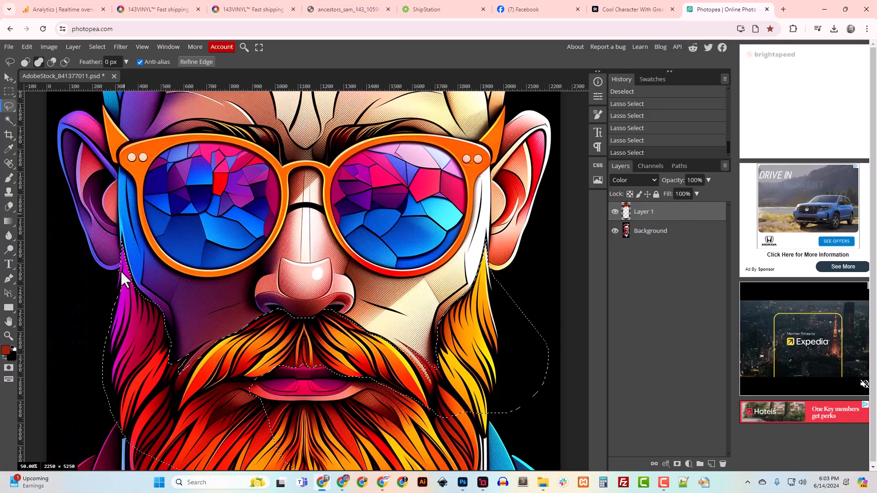
pyautogui.scroll(-5, 125, 279)
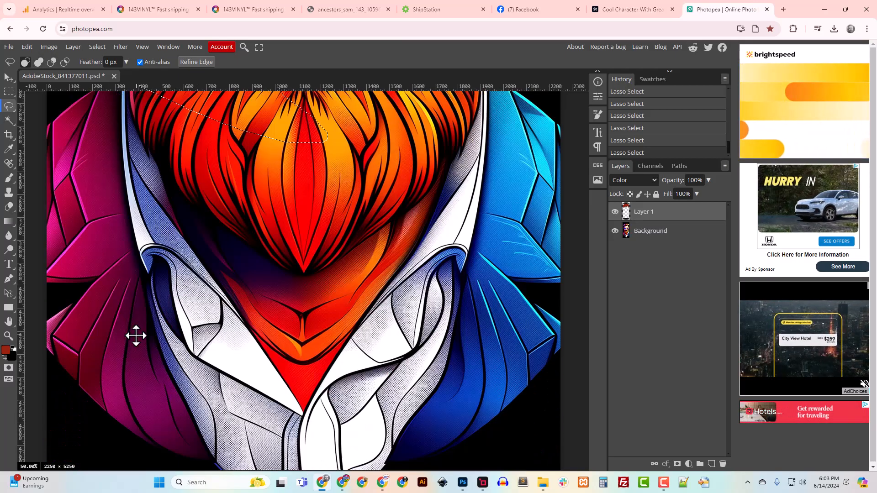
pyautogui.scroll(5, 136, 336)
pyautogui.press('shift')
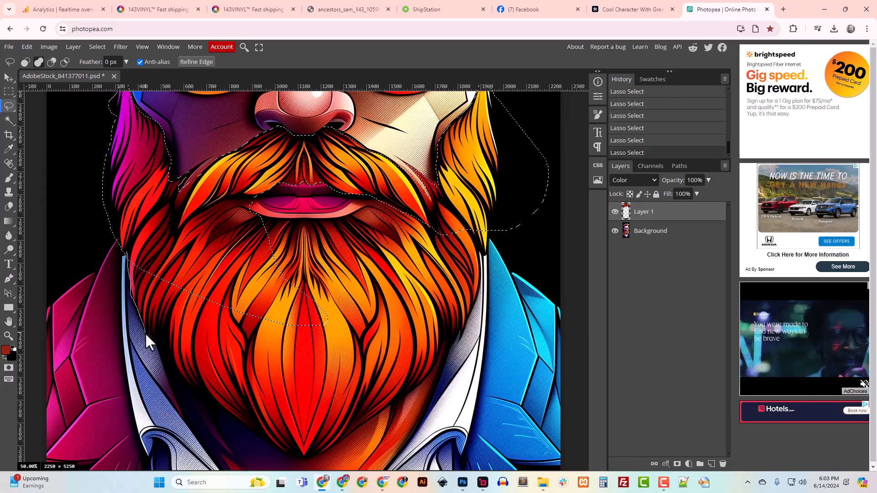
pyautogui.moveTo(147, 327); pyautogui.dragTo(158, 341)
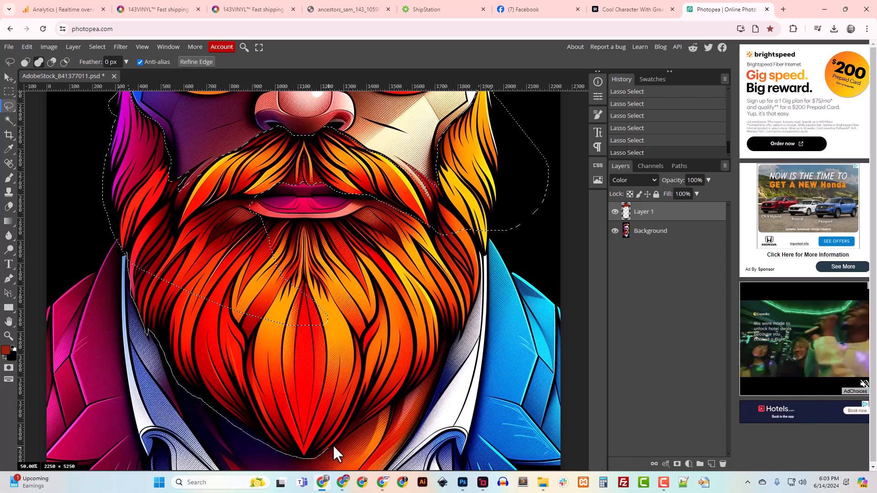
pyautogui.moveTo(342, 439); pyautogui.dragTo(426, 375)
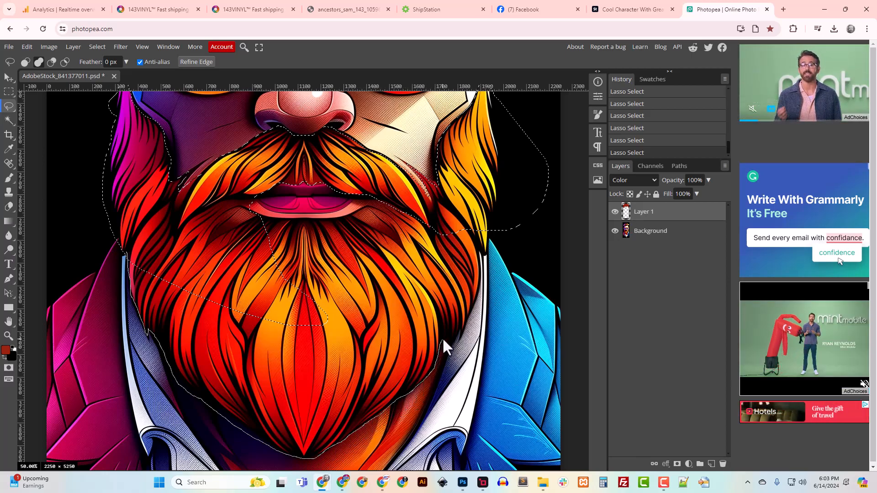
pyautogui.moveTo(449, 337); pyautogui.dragTo(466, 325)
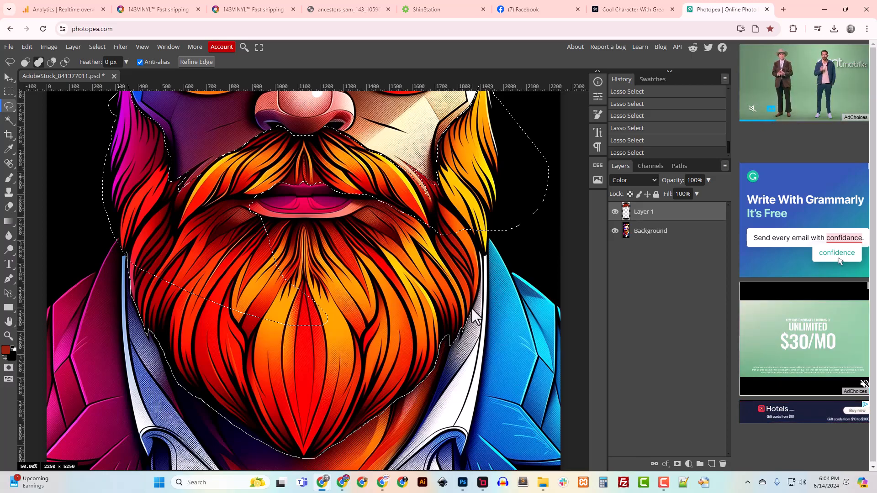
pyautogui.moveTo(477, 298)
pyautogui.mouseDown()
pyautogui.moveTo(491, 231)
pyautogui.moveTo(521, 228)
pyautogui.mouseUp()
pyautogui.moveTo(442, 199)
pyautogui.mouseDown()
pyautogui.moveTo(372, 177)
pyautogui.moveTo(336, 179)
pyautogui.moveTo(354, 173)
pyautogui.moveTo(366, 194)
pyautogui.moveTo(354, 204)
pyautogui.mouseUp()
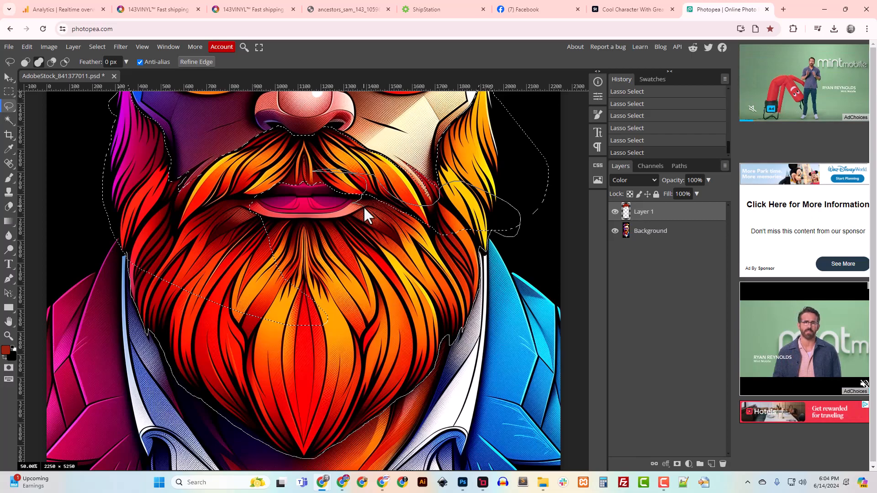
pyautogui.moveTo(265, 224); pyautogui.dragTo(169, 226)
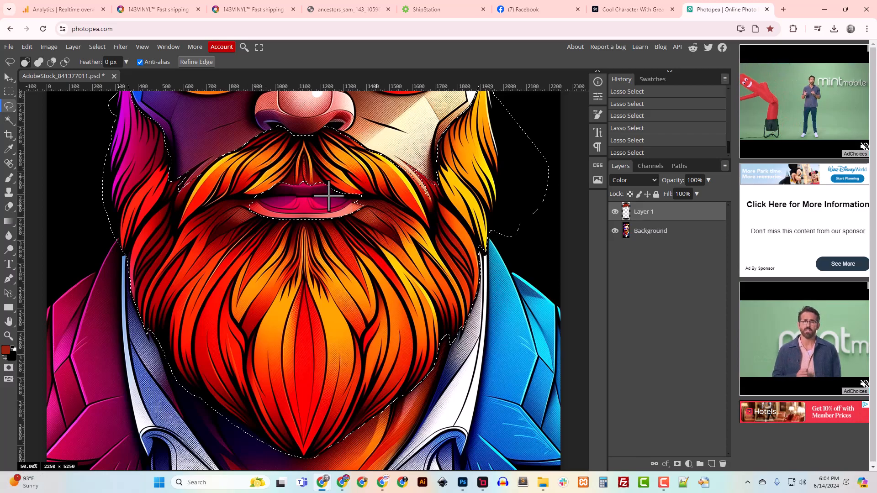
# - Paint the dark red over the selected sideburns, moustache and beard on Layer 1 with the large brush
pyautogui.press('shift')
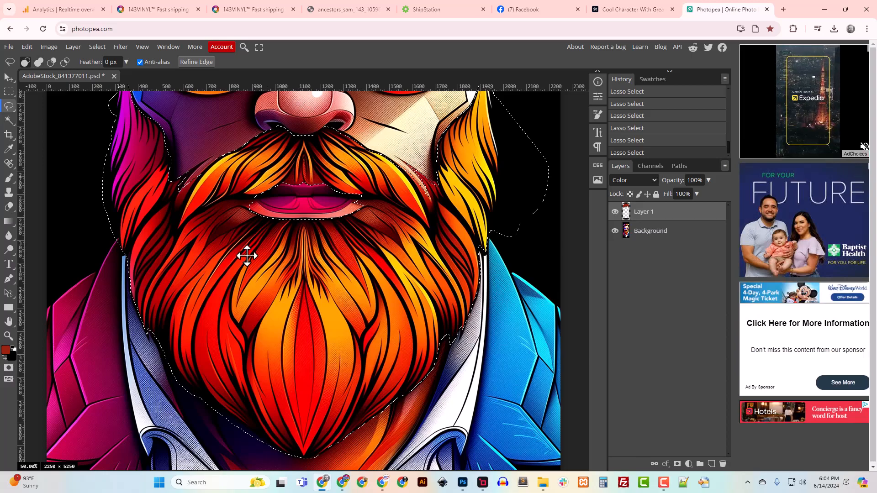
pyautogui.press('shift')
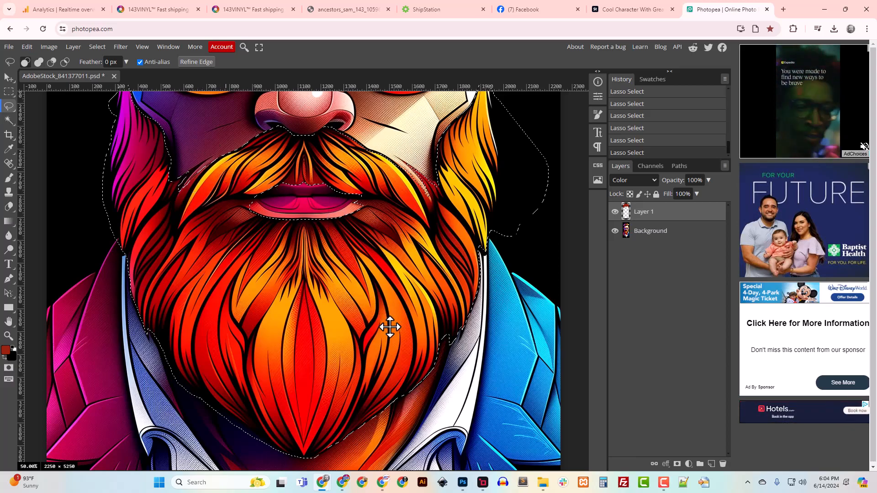
pyautogui.hotkey('ctrl', '-')
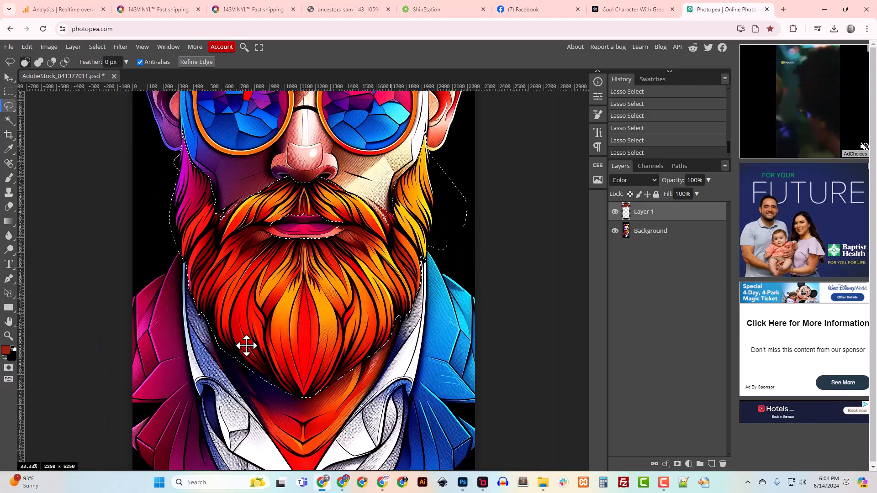
pyautogui.click(8, 179)
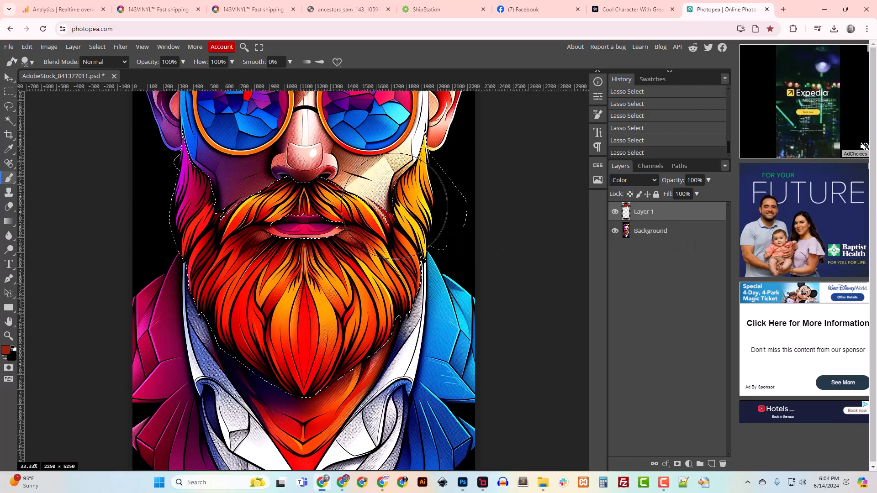
pyautogui.moveTo(414, 183)
pyautogui.mouseDown()
pyautogui.moveTo(425, 256)
pyautogui.moveTo(348, 265)
pyautogui.moveTo(293, 361)
pyautogui.moveTo(187, 247)
pyautogui.moveTo(156, 183)
pyautogui.moveTo(205, 182)
pyautogui.moveTo(264, 201)
pyautogui.moveTo(375, 201)
pyautogui.moveTo(157, 196)
pyautogui.mouseUp()
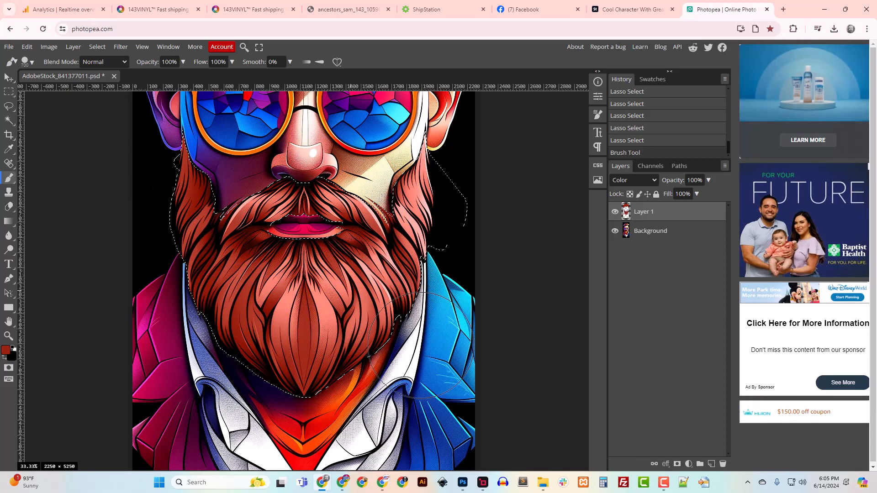
# - Hide Layer 1 to view the whole illustration in its original colours
pyautogui.hotkey('ctrl', '-')
pyautogui.hotkey('ctrl', '-')
pyautogui.hotkey('ctrl', '-')
pyautogui.scroll(3, 420, 346)
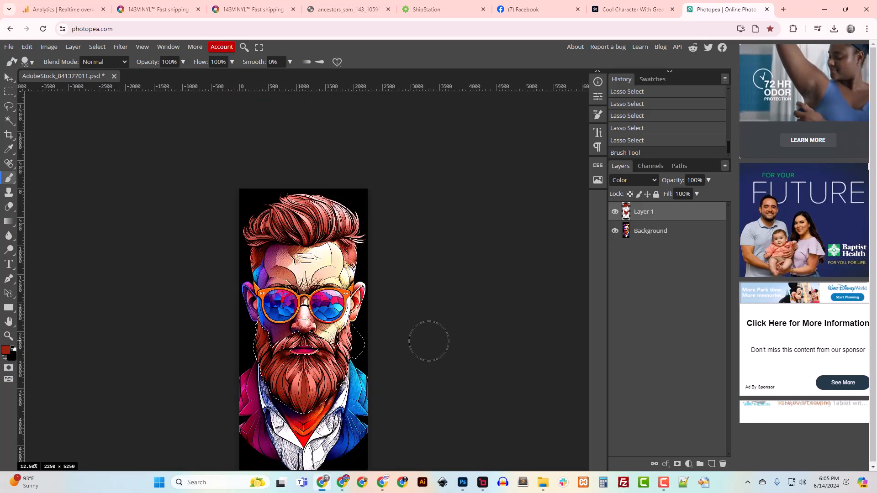
pyautogui.click(616, 212)
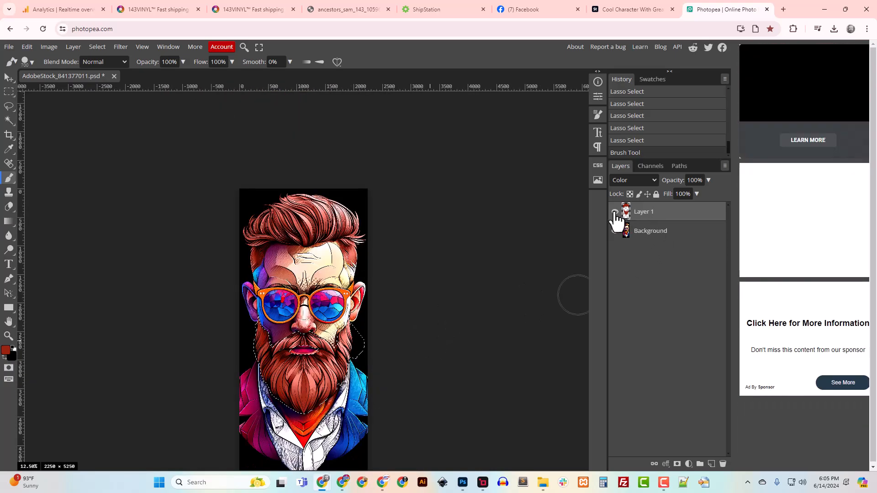
pyautogui.scroll(-3, 506, 301)
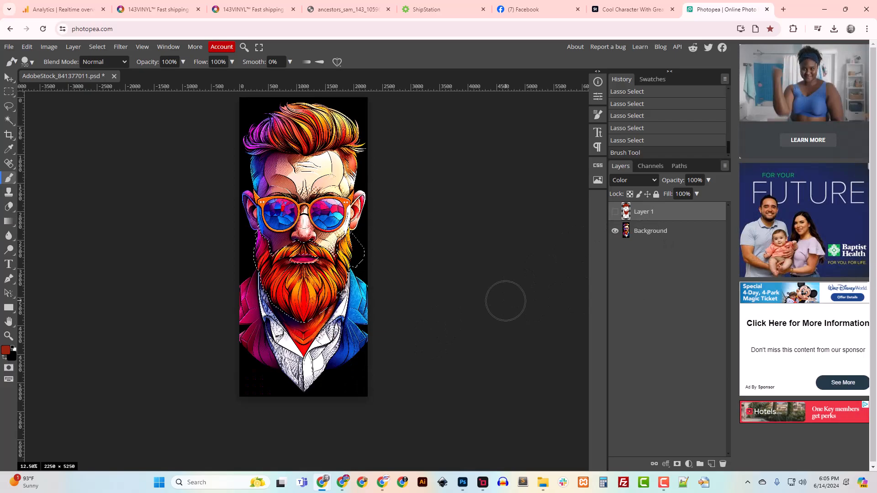
# - Deselect the beard selection
pyautogui.hotkey('ctrl', 'd')
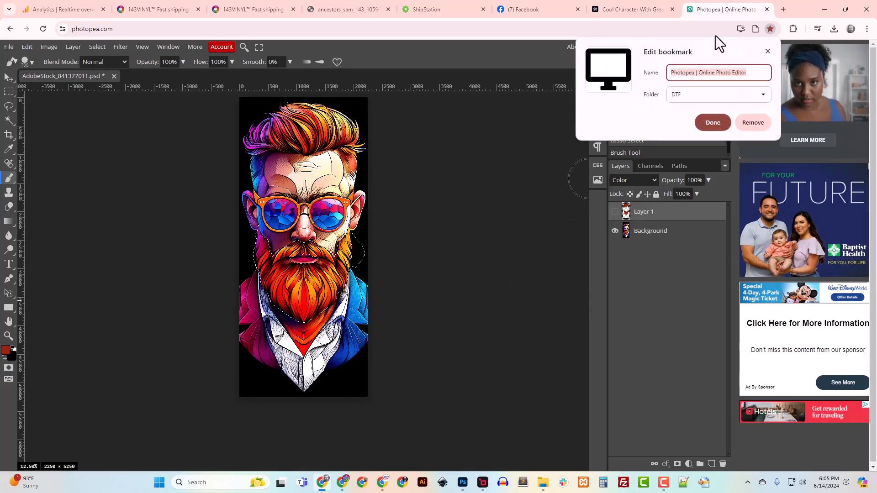
pyautogui.click(723, 123)
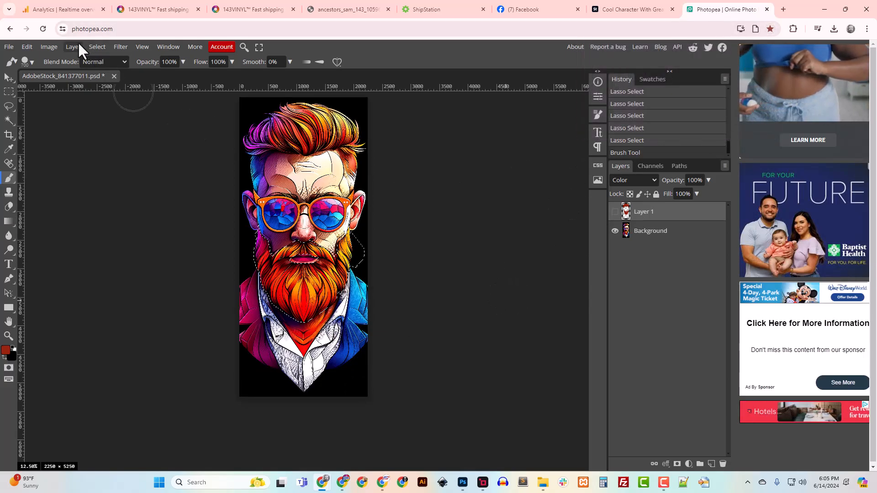
pyautogui.click(96, 47)
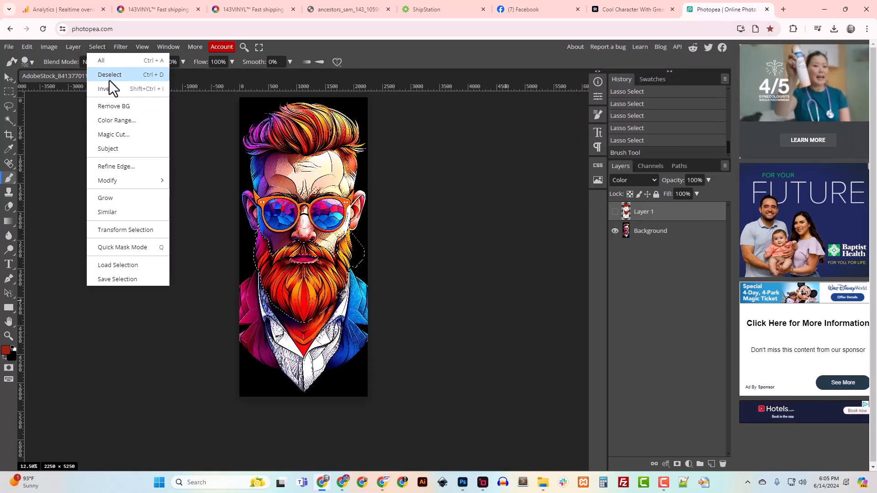
pyautogui.click(109, 75)
# - Show Layer 1 again and compare the recoloured hair and beard with the original up close
pyautogui.hotkey('ctrl', '+')
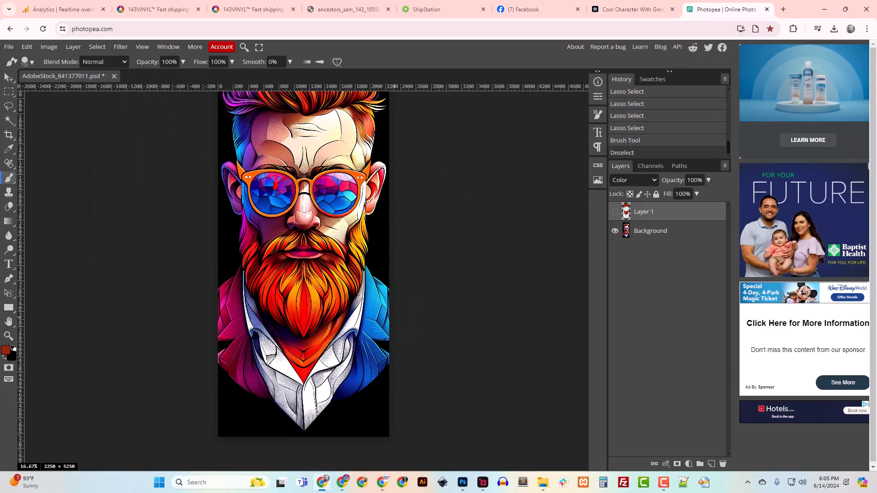
pyautogui.hotkey('ctrl', '+')
pyautogui.scroll(5, 400, 314)
pyautogui.scroll(-5, 400, 315)
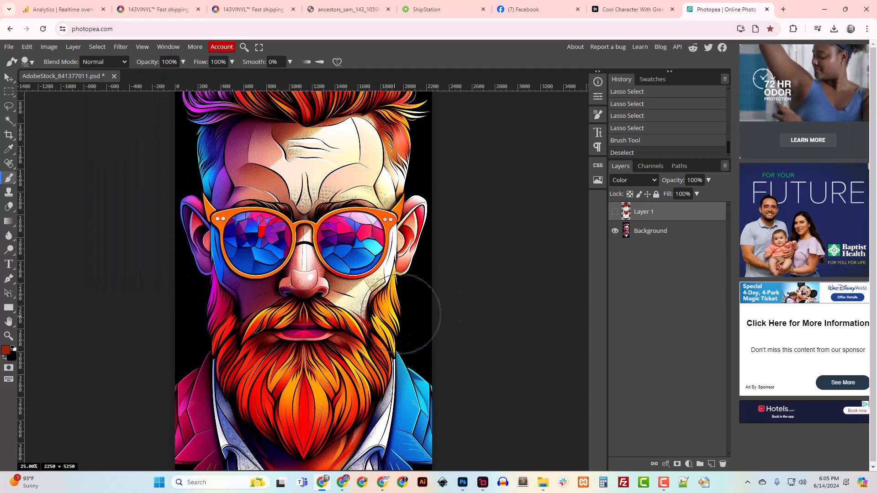
pyautogui.click(615, 211)
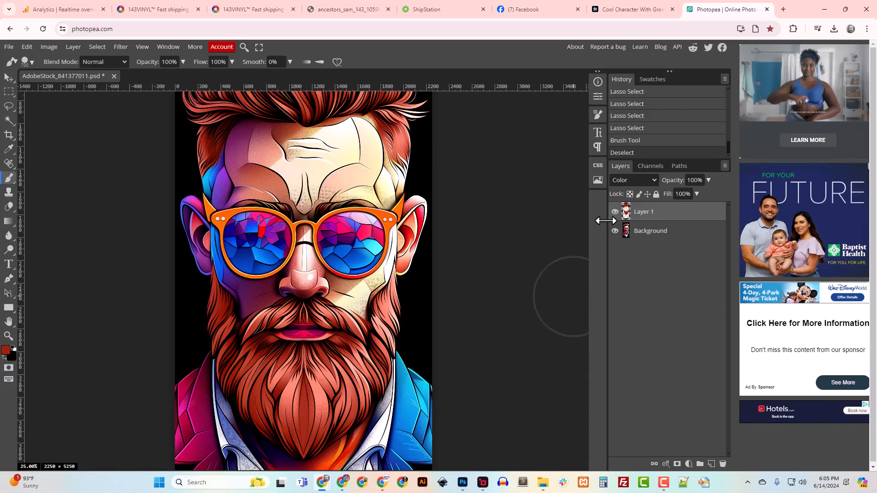
pyautogui.scroll(3, 477, 319)
pyautogui.click(615, 211)
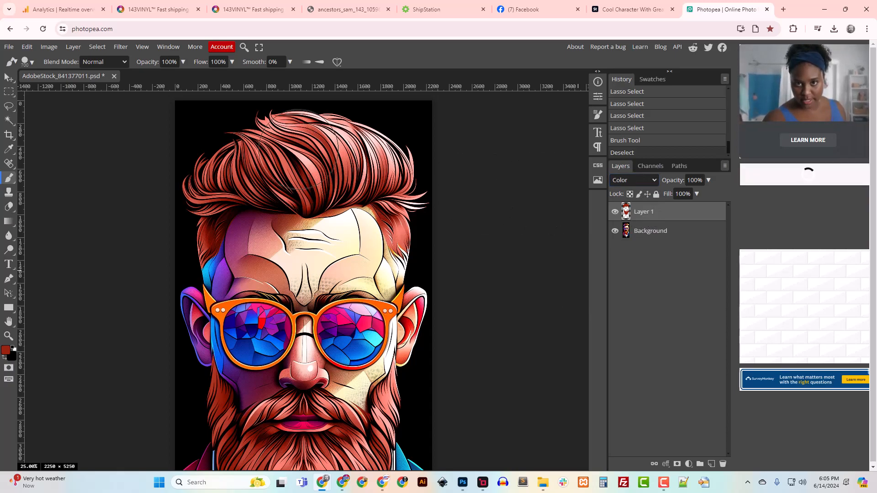
# - Duplicate Layer 1 and set the copy's blend mode to Multiply to deepen the hair and beard colour
pyautogui.rightClick(653, 216)
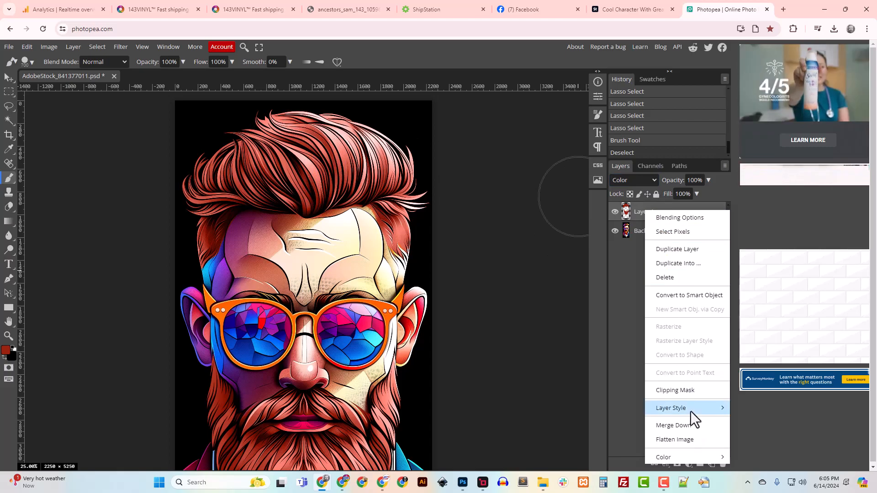
pyautogui.click(675, 248)
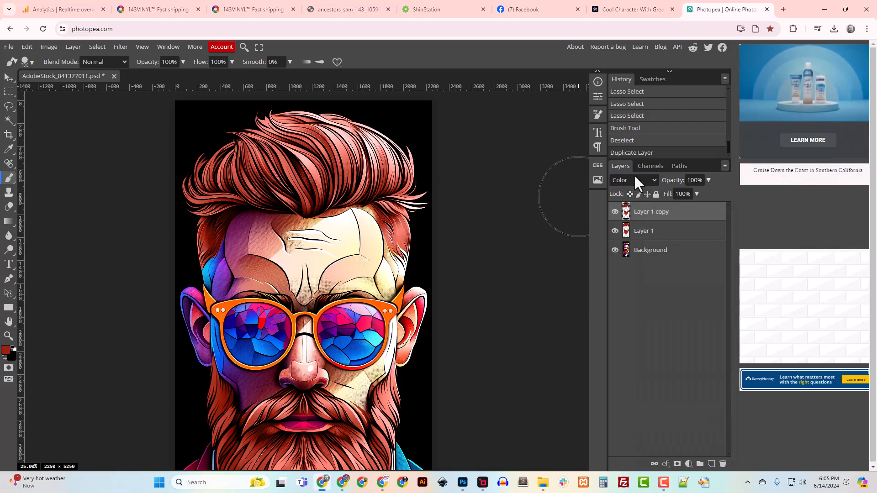
pyautogui.click(637, 179)
pyautogui.scroll(3, 629, 274)
pyautogui.click(628, 230)
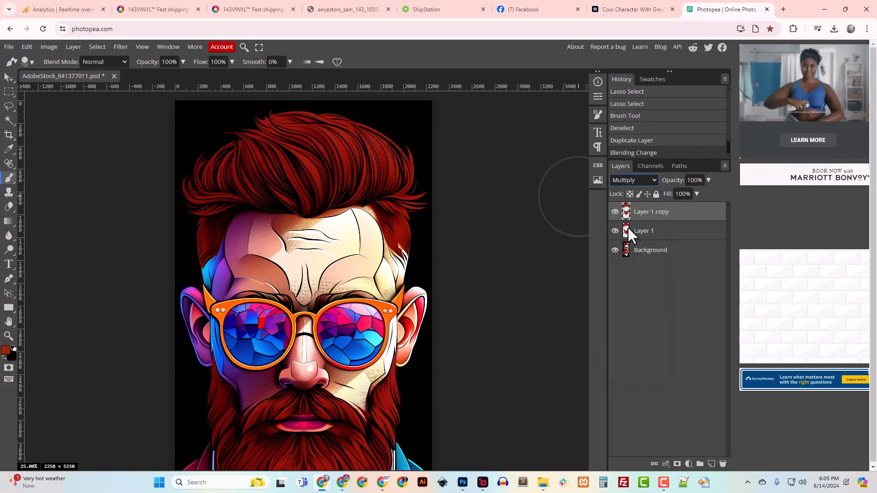
pyautogui.scroll(-2, 498, 312)
pyautogui.scroll(2, 498, 312)
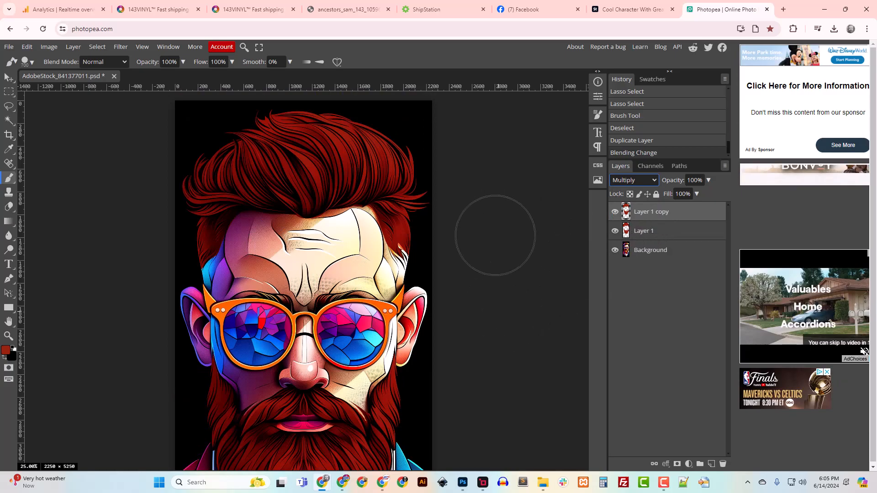
pyautogui.scroll(-2, 511, 266)
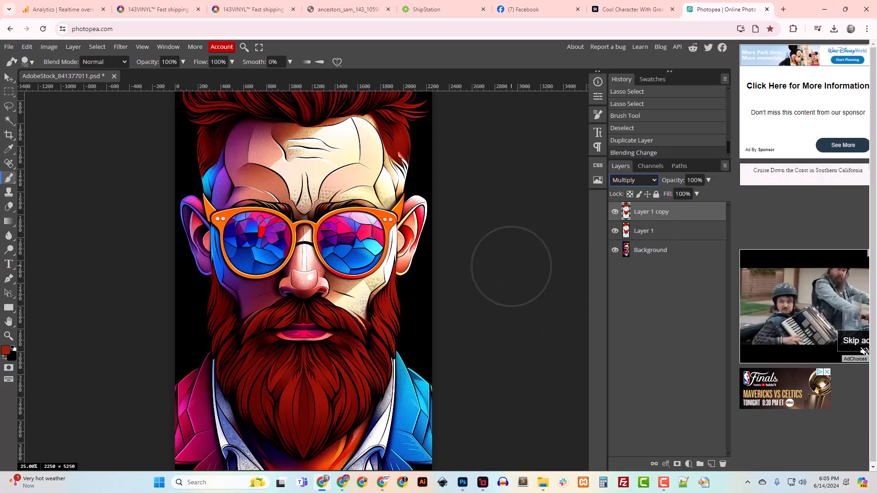